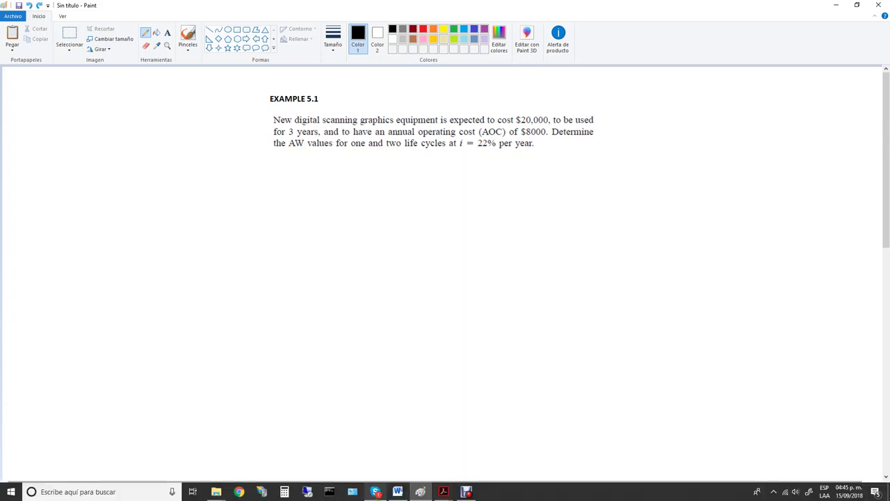
# Highlight 'AW', 'Compare alternatives over only', 'one life cycle' and 'no LCM' on the AW Advantage slide.
pyautogui.moveTo(443, 492)
pyautogui.click(415, 456)
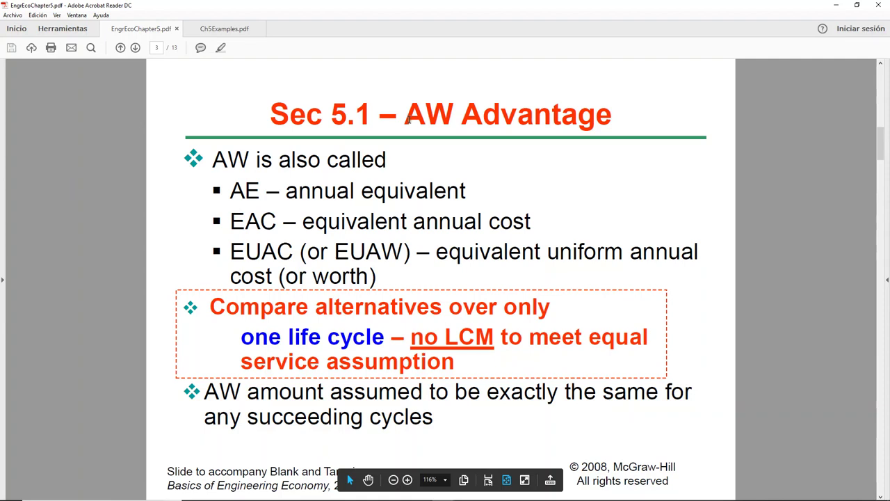
pyautogui.moveTo(405, 117); pyautogui.dragTo(454, 117)
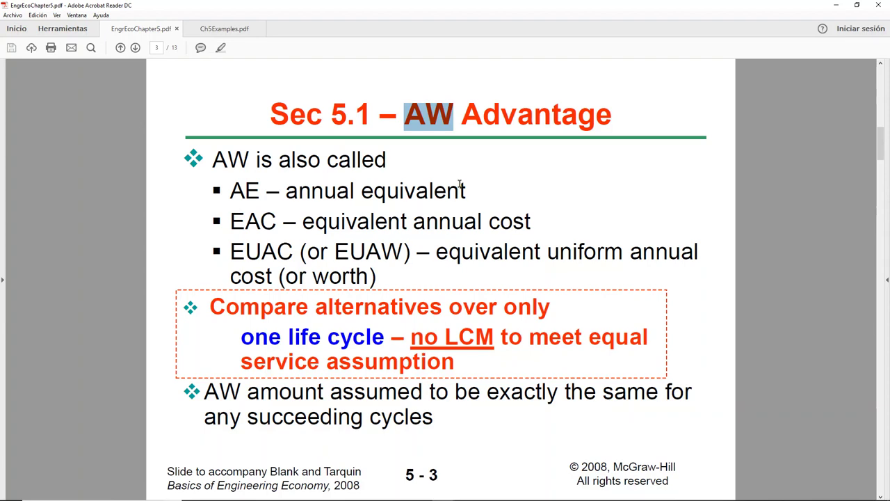
pyautogui.moveTo(211, 306); pyautogui.dragTo(551, 306)
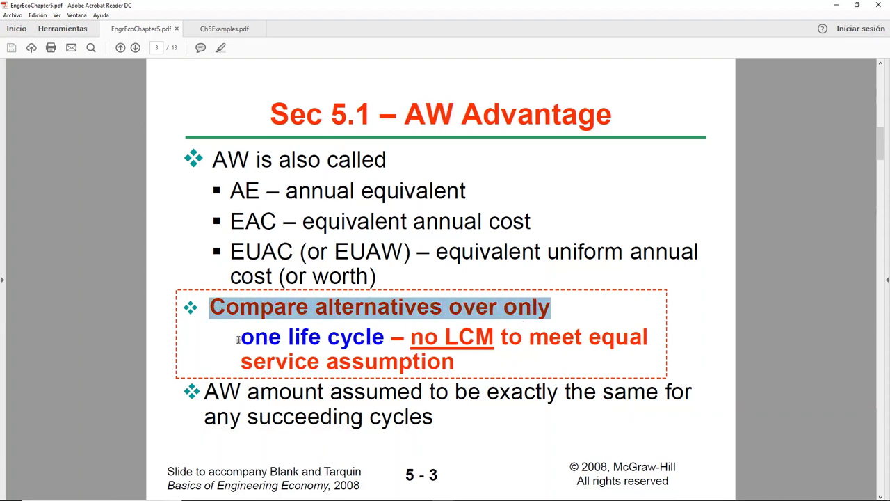
pyautogui.moveTo(238, 339); pyautogui.dragTo(494, 339)
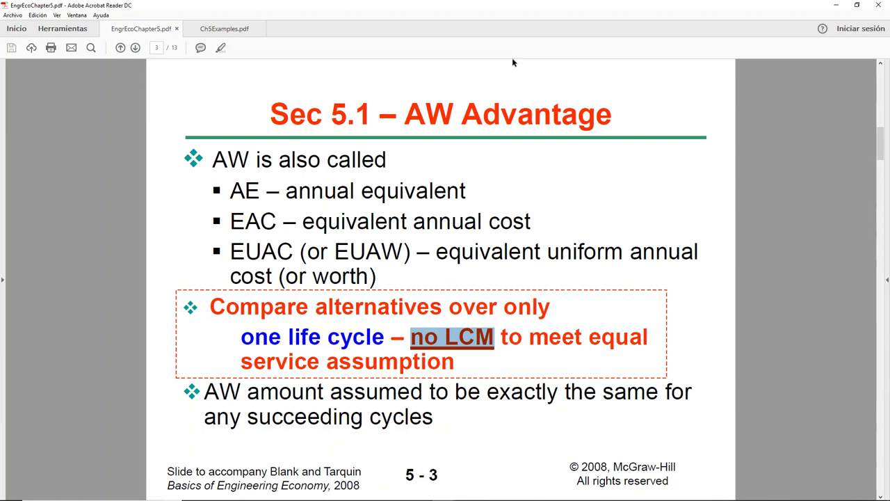
pyautogui.click(416, 340)
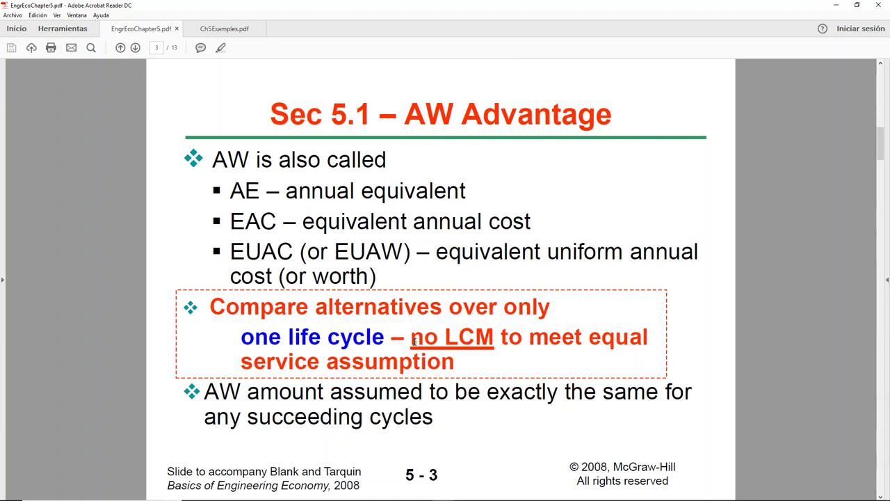
pyautogui.moveTo(412, 340); pyautogui.dragTo(494, 340)
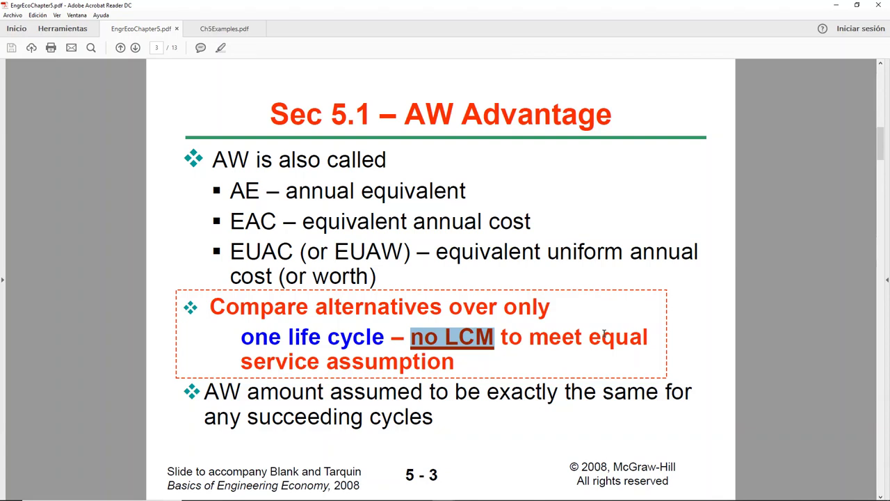
# Back in Paint, handwrite P = $20,000 and n = 3 years below the Example 5.1 text.
pyautogui.click(836, 5)
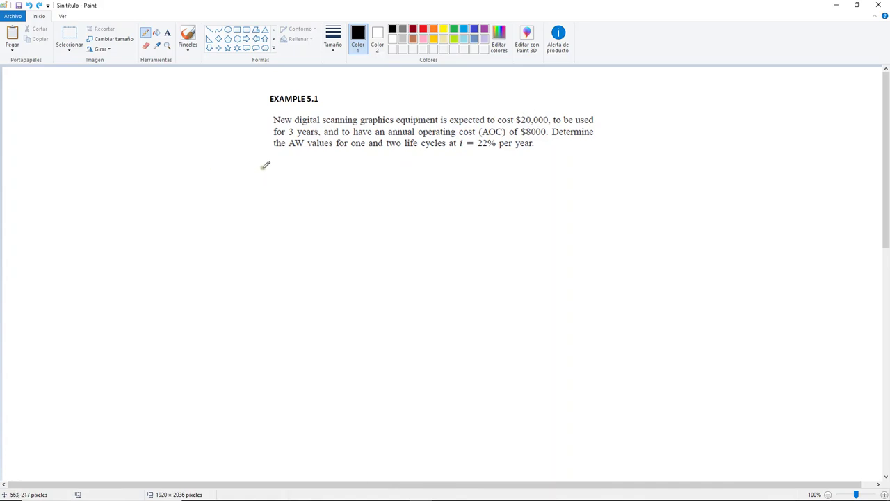
pyautogui.moveTo(265, 166)
pyautogui.mouseDown()
pyautogui.moveTo(267, 185)
pyautogui.moveTo(284, 173)
pyautogui.mouseUp()
pyautogui.moveTo(275, 177)
pyautogui.mouseDown()
pyautogui.moveTo(311, 182)
pyautogui.moveTo(311, 168)
pyautogui.moveTo(309, 185)
pyautogui.moveTo(317, 170)
pyautogui.moveTo(333, 170)
pyautogui.mouseUp()
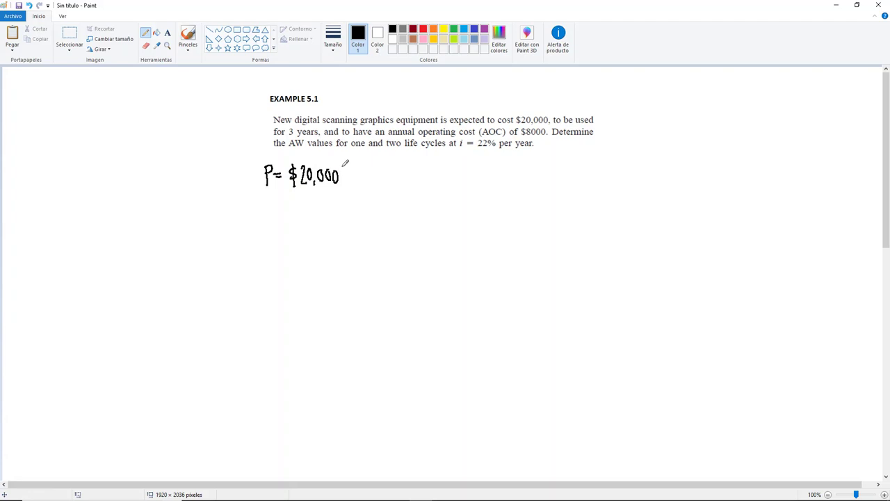
pyautogui.moveTo(261, 202)
pyautogui.mouseDown()
pyautogui.moveTo(271, 214)
pyautogui.moveTo(274, 206)
pyautogui.moveTo(304, 210)
pyautogui.mouseUp()
pyautogui.moveTo(306, 203)
pyautogui.mouseDown()
pyautogui.moveTo(301, 223)
pyautogui.moveTo(308, 201)
pyautogui.moveTo(333, 208)
pyautogui.mouseUp()
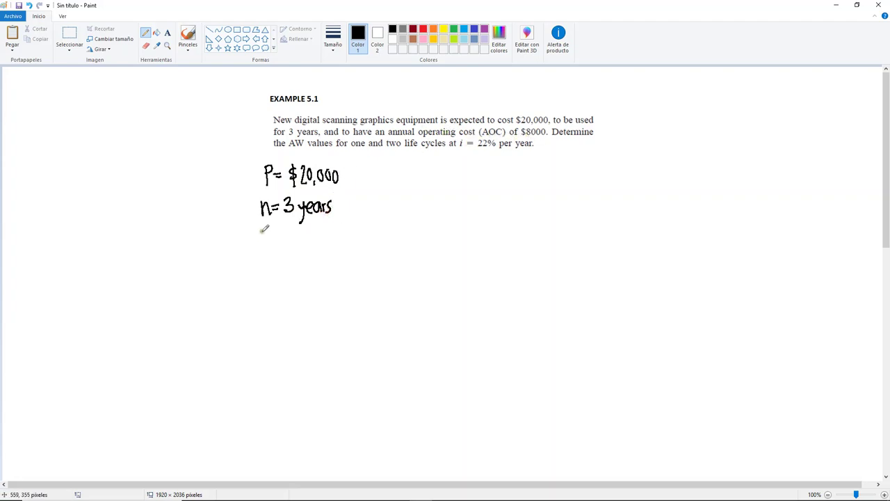
# Handwrite AOC = $8,000, AW = ? and i = 22% per yr beneath them.
pyautogui.moveTo(256, 237)
pyautogui.mouseDown()
pyautogui.moveTo(276, 246)
pyautogui.moveTo(273, 231)
pyautogui.moveTo(292, 238)
pyautogui.moveTo(305, 230)
pyautogui.moveTo(354, 243)
pyautogui.moveTo(351, 234)
pyautogui.mouseUp()
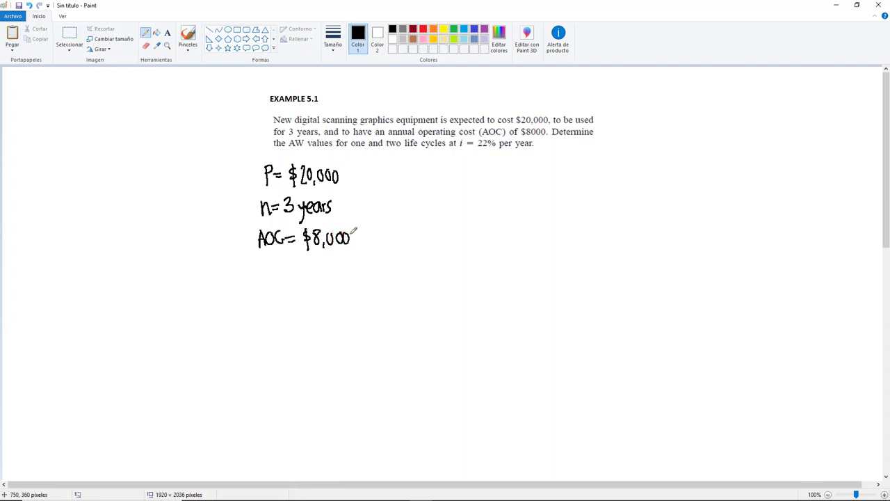
pyautogui.moveTo(260, 276)
pyautogui.mouseDown()
pyautogui.moveTo(262, 260)
pyautogui.moveTo(264, 271)
pyautogui.moveTo(300, 260)
pyautogui.moveTo(302, 271)
pyautogui.mouseUp()
pyautogui.click(302, 277)
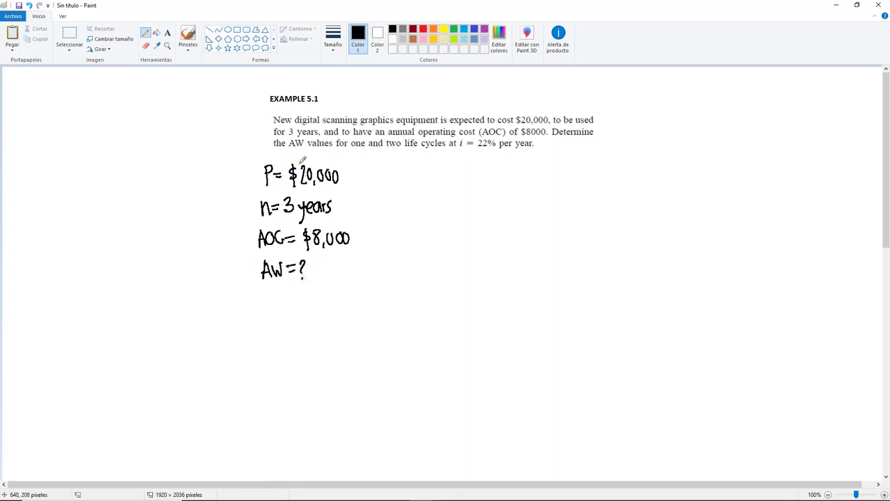
pyautogui.moveTo(261, 306)
pyautogui.mouseDown()
pyautogui.moveTo(263, 295)
pyautogui.moveTo(278, 295)
pyautogui.mouseUp()
pyautogui.click(262, 291)
pyautogui.moveTo(269, 300)
pyautogui.mouseDown()
pyautogui.moveTo(301, 304)
pyautogui.moveTo(303, 291)
pyautogui.moveTo(306, 310)
pyautogui.moveTo(322, 298)
pyautogui.moveTo(319, 309)
pyautogui.moveTo(362, 298)
pyautogui.mouseUp()
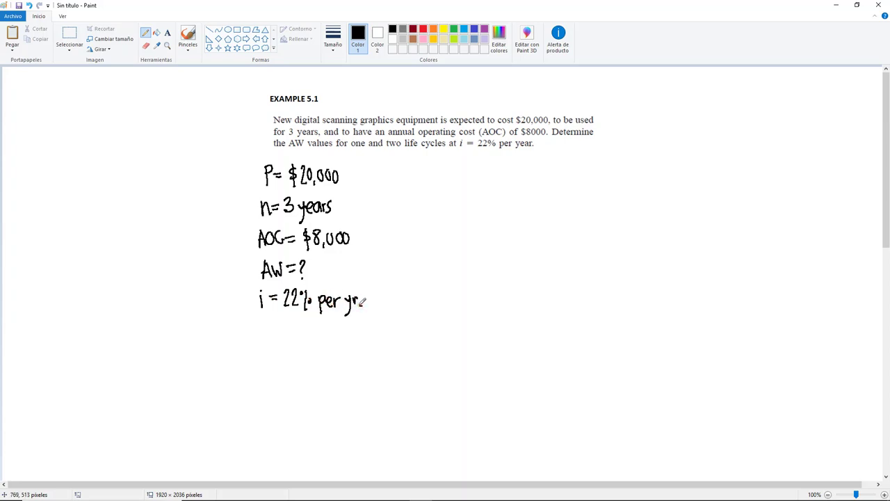
# Write 'a) AW for one life cycle.' below the givens, with 'one' double-underlined.
pyautogui.click(362, 305)
pyautogui.moveTo(241, 336)
pyautogui.mouseDown()
pyautogui.moveTo(239, 363)
pyautogui.moveTo(262, 346)
pyautogui.moveTo(281, 354)
pyautogui.moveTo(277, 340)
pyautogui.moveTo(315, 342)
pyautogui.moveTo(334, 350)
pyautogui.moveTo(332, 361)
pyautogui.moveTo(355, 353)
pyautogui.mouseUp()
pyautogui.moveTo(362, 340)
pyautogui.mouseDown()
pyautogui.moveTo(361, 354)
pyautogui.moveTo(366, 346)
pyautogui.mouseUp()
pyautogui.moveTo(372, 349); pyautogui.dragTo(384, 353)
pyautogui.moveTo(391, 341)
pyautogui.mouseDown()
pyautogui.moveTo(398, 355)
pyautogui.moveTo(387, 361)
pyautogui.moveTo(409, 353)
pyautogui.mouseUp()
pyautogui.moveTo(411, 349); pyautogui.dragTo(417, 352)
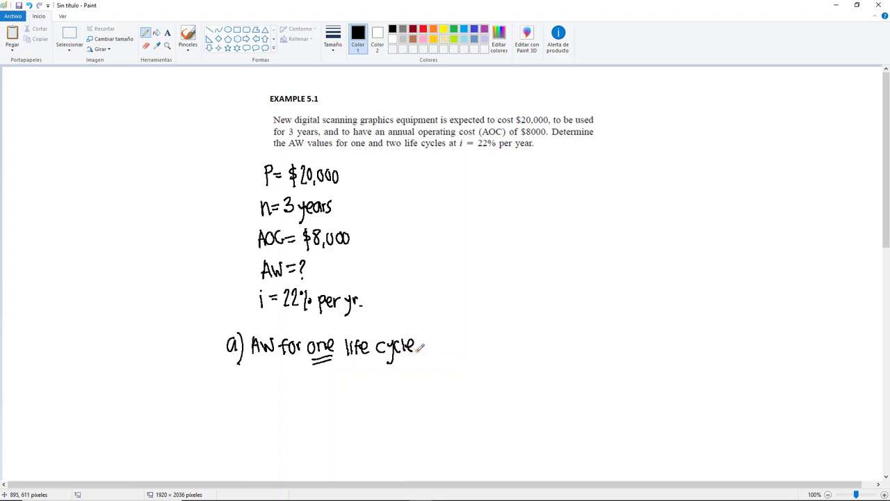
pyautogui.click(417, 349)
pyautogui.click(208, 31)
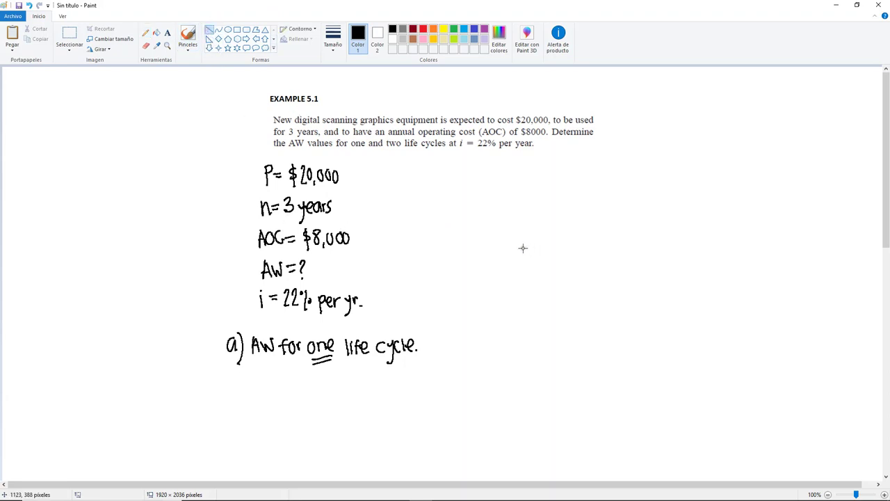
# Draw a straight timeline with ticks labelled 0, 1, 2, 3 and a downward arrow at year 0.
pyautogui.moveTo(520, 237)
pyautogui.mouseDown()
pyautogui.moveTo(607, 229)
pyautogui.moveTo(663, 237)
pyautogui.mouseUp()
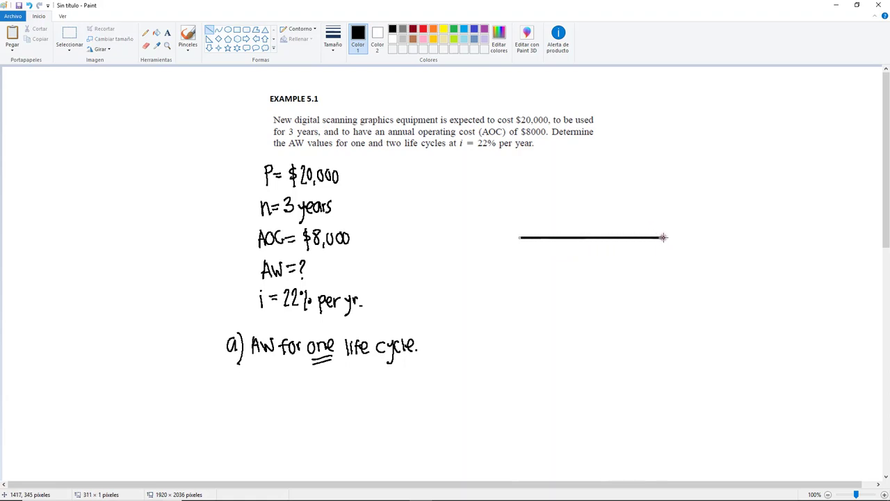
pyautogui.click(146, 32)
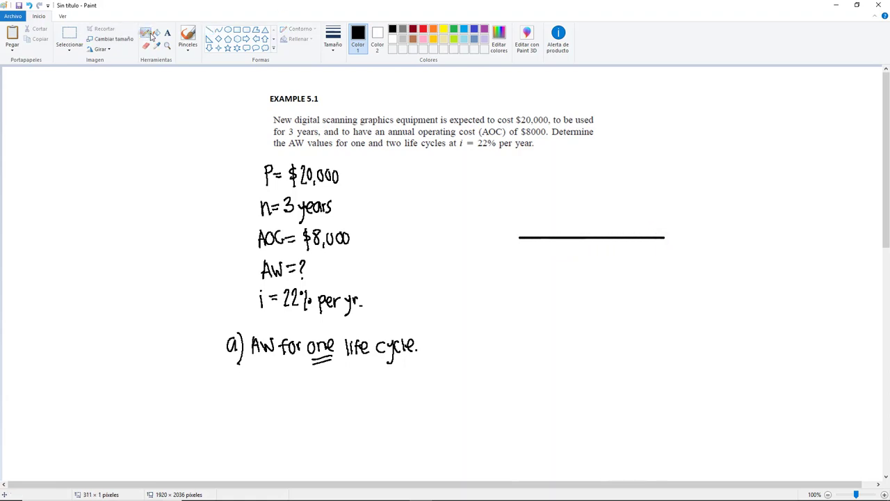
pyautogui.moveTo(518, 234); pyautogui.dragTo(517, 245)
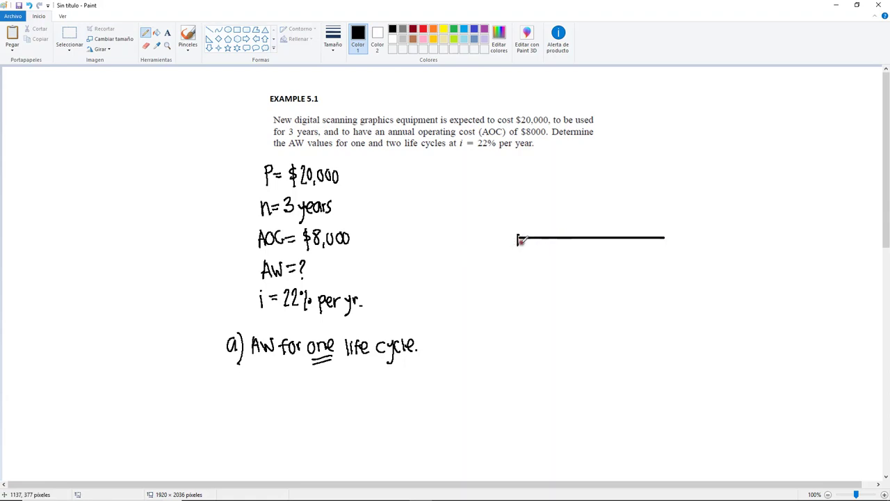
pyautogui.moveTo(576, 234)
pyautogui.mouseDown()
pyautogui.moveTo(575, 244)
pyautogui.moveTo(666, 244)
pyautogui.mouseUp()
pyautogui.moveTo(510, 246); pyautogui.dragTo(508, 247)
pyautogui.moveTo(564, 245)
pyautogui.mouseDown()
pyautogui.moveTo(564, 254)
pyautogui.moveTo(616, 254)
pyautogui.mouseUp()
pyautogui.moveTo(670, 240); pyautogui.dragTo(672, 249)
pyautogui.moveTo(518, 240)
pyautogui.mouseDown()
pyautogui.moveTo(519, 291)
pyautogui.moveTo(525, 281)
pyautogui.mouseUp()
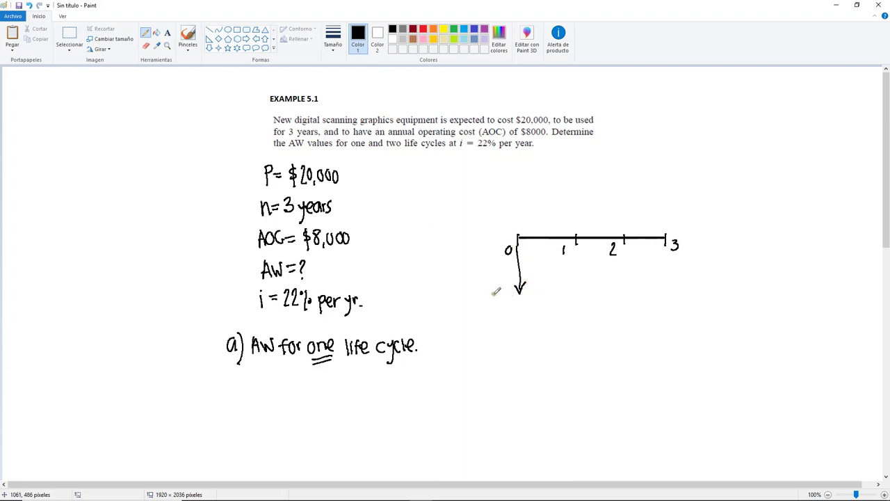
# Label the year-0 arrow P = 20K and add downward arrows at years 1–3 labelled AOC=8K.
pyautogui.moveTo(495, 302); pyautogui.dragTo(540, 317)
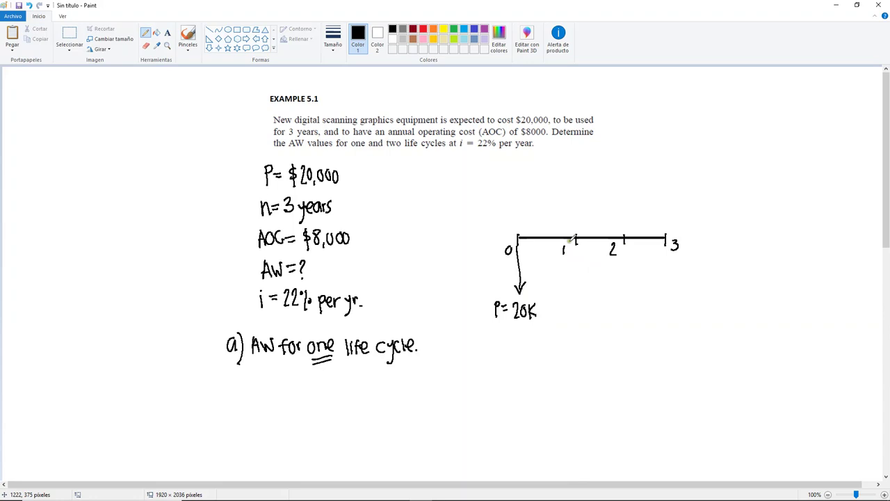
pyautogui.moveTo(576, 239)
pyautogui.mouseDown()
pyautogui.moveTo(576, 268)
pyautogui.moveTo(580, 259)
pyautogui.mouseUp()
pyautogui.moveTo(624, 240); pyautogui.dragTo(625, 267)
pyautogui.moveTo(620, 260)
pyautogui.mouseDown()
pyautogui.moveTo(665, 267)
pyautogui.moveTo(670, 258)
pyautogui.mouseUp()
pyautogui.moveTo(582, 295); pyautogui.dragTo(589, 295)
pyautogui.moveTo(583, 290); pyautogui.dragTo(619, 284)
pyautogui.moveTo(611, 289); pyautogui.dragTo(622, 295)
pyautogui.moveTo(628, 282); pyautogui.dragTo(629, 289)
pyautogui.moveTo(629, 288); pyautogui.dragTo(635, 295)
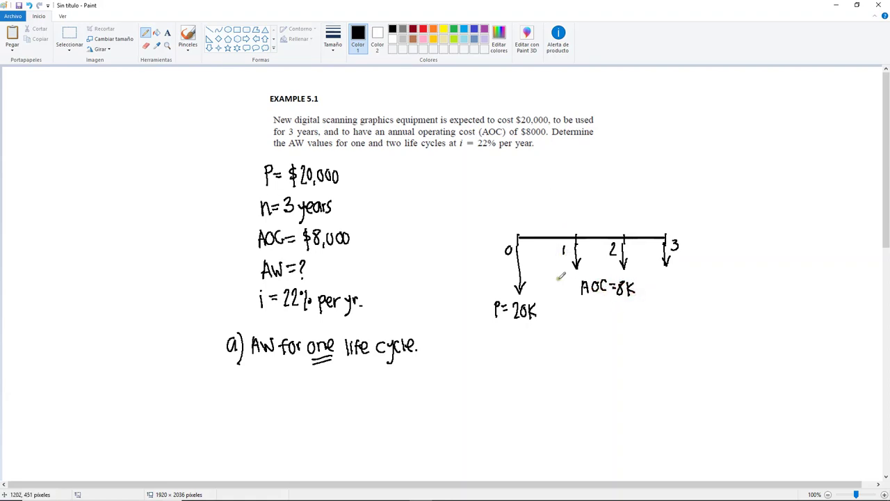
# Write i=22% per yr. above the timeline and begin 'AW =' below part a).
pyautogui.moveTo(556, 195)
pyautogui.mouseDown()
pyautogui.moveTo(556, 207)
pyautogui.moveTo(572, 196)
pyautogui.moveTo(584, 208)
pyautogui.moveTo(602, 201)
pyautogui.moveTo(611, 214)
pyautogui.mouseUp()
pyautogui.click(558, 192)
pyautogui.moveTo(611, 200)
pyautogui.mouseDown()
pyautogui.moveTo(630, 201)
pyautogui.moveTo(633, 221)
pyautogui.mouseUp()
pyautogui.moveTo(640, 207); pyautogui.dragTo(646, 208)
pyautogui.click(650, 211)
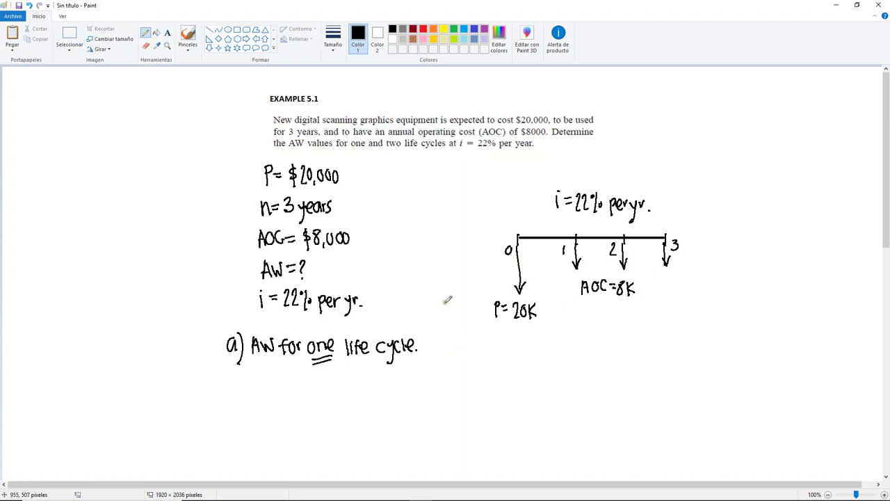
pyautogui.moveTo(262, 386)
pyautogui.mouseDown()
pyautogui.moveTo(277, 395)
pyautogui.moveTo(291, 393)
pyautogui.moveTo(282, 382)
pyautogui.moveTo(295, 384)
pyautogui.mouseUp()
pyautogui.moveTo(285, 390); pyautogui.dragTo(296, 390)
# Complete the equation as -8,000 - 20K(A/P,22%,3) = $-17,793/yr.
pyautogui.moveTo(301, 388)
pyautogui.mouseDown()
pyautogui.moveTo(328, 393)
pyautogui.moveTo(331, 371)
pyautogui.moveTo(349, 383)
pyautogui.mouseUp()
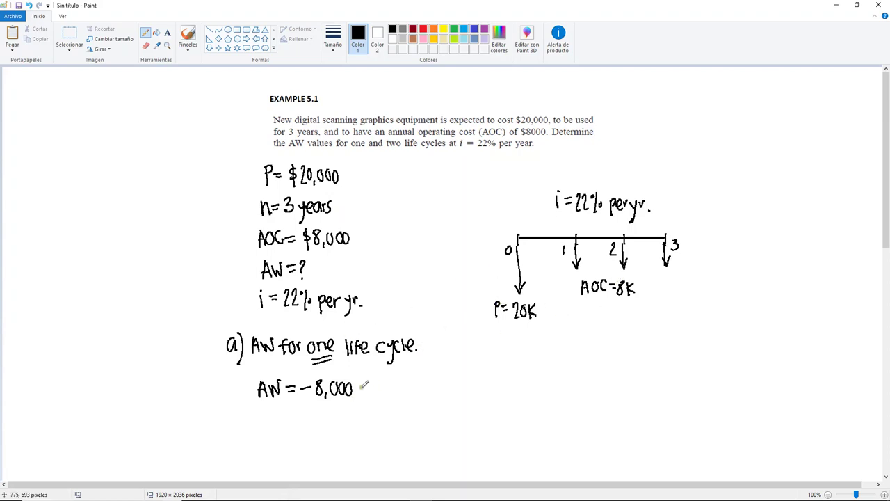
pyautogui.moveTo(359, 387)
pyautogui.mouseDown()
pyautogui.moveTo(381, 379)
pyautogui.moveTo(382, 395)
pyautogui.moveTo(403, 394)
pyautogui.mouseUp()
pyautogui.moveTo(411, 377)
pyautogui.mouseDown()
pyautogui.moveTo(440, 394)
pyautogui.moveTo(469, 379)
pyautogui.moveTo(497, 394)
pyautogui.mouseUp()
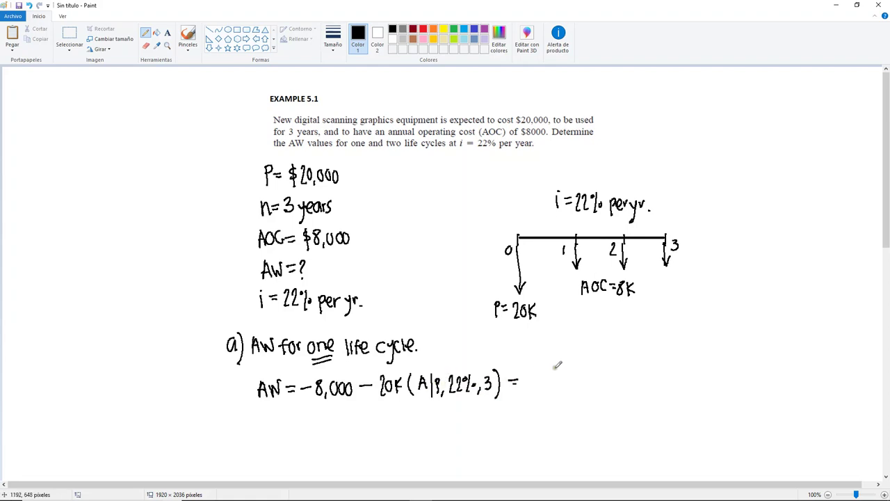
pyautogui.moveTo(539, 374)
pyautogui.mouseDown()
pyautogui.moveTo(536, 394)
pyautogui.moveTo(554, 379)
pyautogui.moveTo(562, 391)
pyautogui.moveTo(576, 390)
pyautogui.moveTo(590, 376)
pyautogui.moveTo(586, 391)
pyautogui.moveTo(592, 382)
pyautogui.moveTo(617, 400)
pyautogui.moveTo(638, 387)
pyautogui.mouseUp()
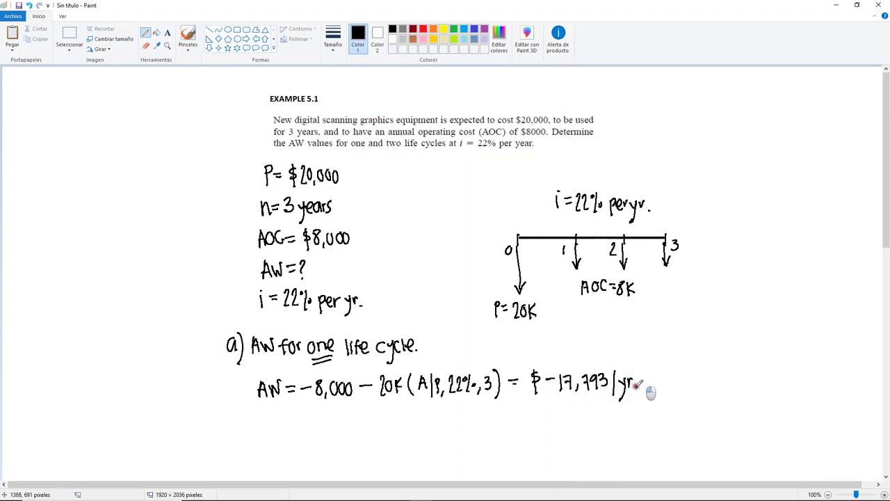
# End the result with a period and frame $-17,793/yr. in a yellow rectangle.
pyautogui.click(637, 389)
pyautogui.click(237, 30)
pyautogui.click(443, 31)
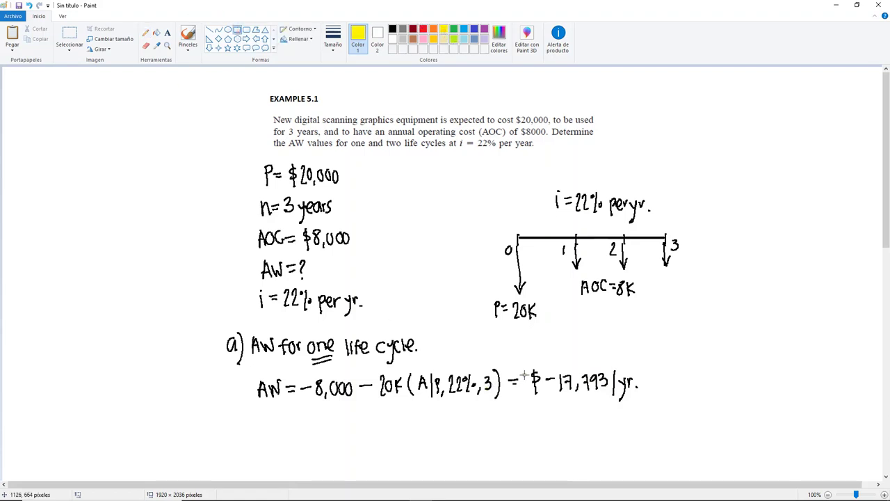
pyautogui.moveTo(525, 362); pyautogui.dragTo(645, 408)
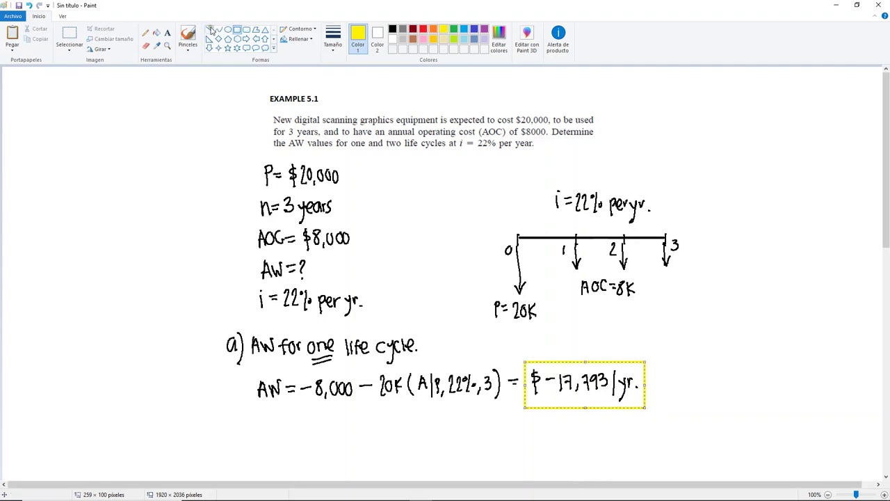